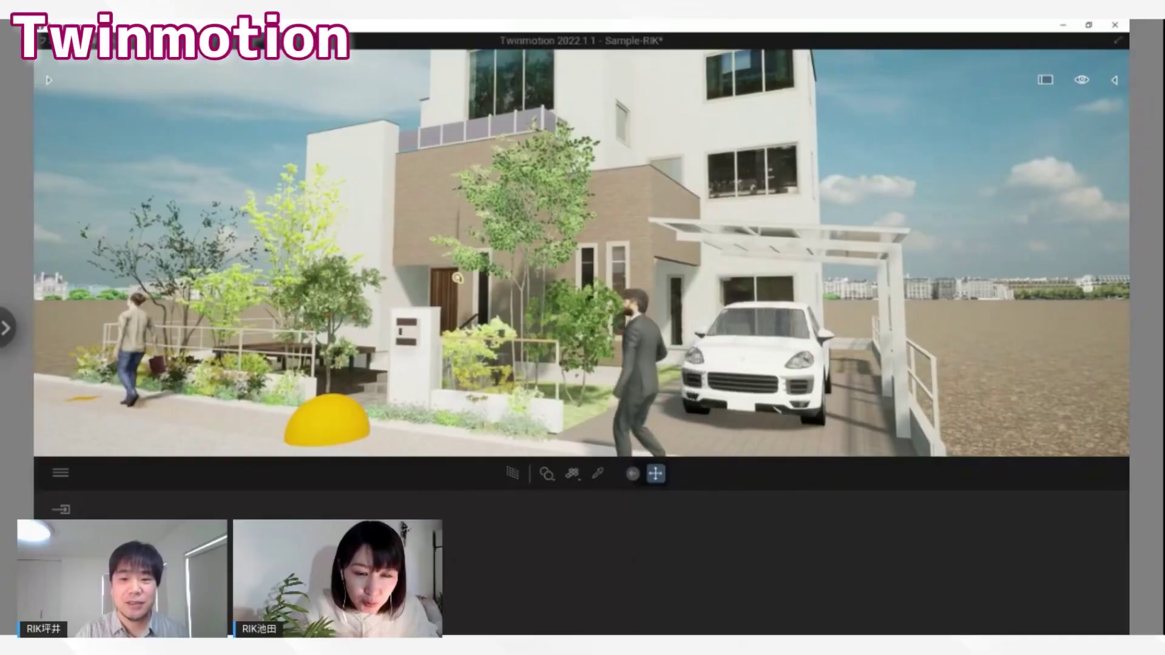
Sample the driveway's Pavement tiles 3 material with the eyedropper, then return to the move tool
{"action": "left_click", "coordinate": [598, 473]}
{"action": "left_click", "coordinate": [635, 416]}
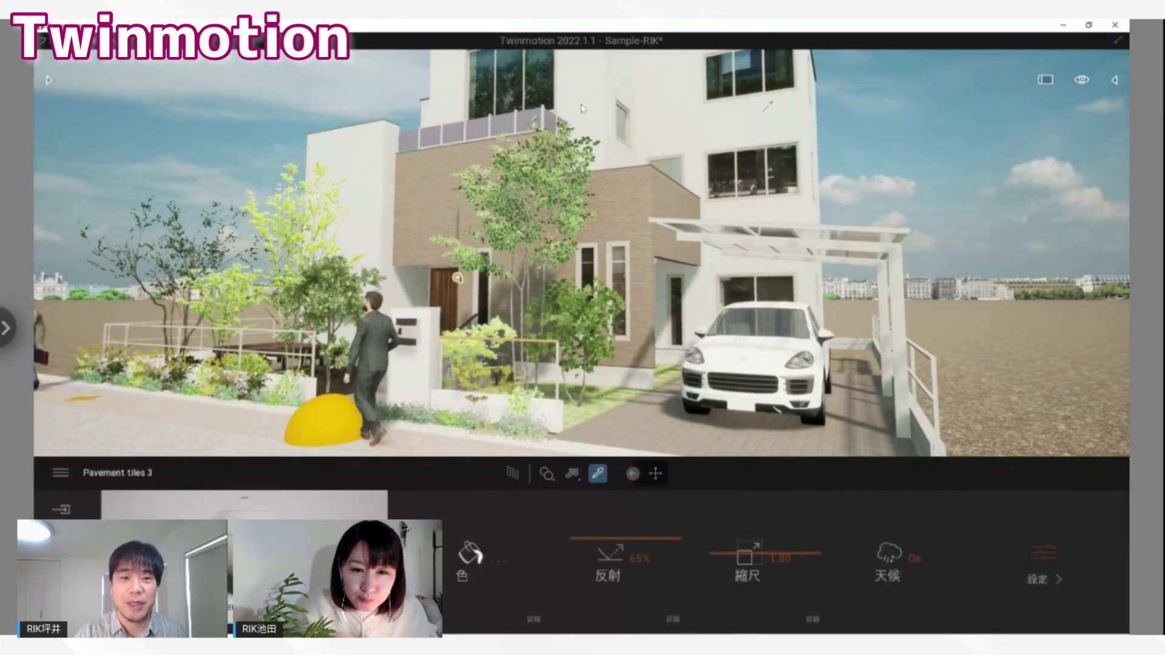
{"action": "left_click", "coordinate": [655, 474]}
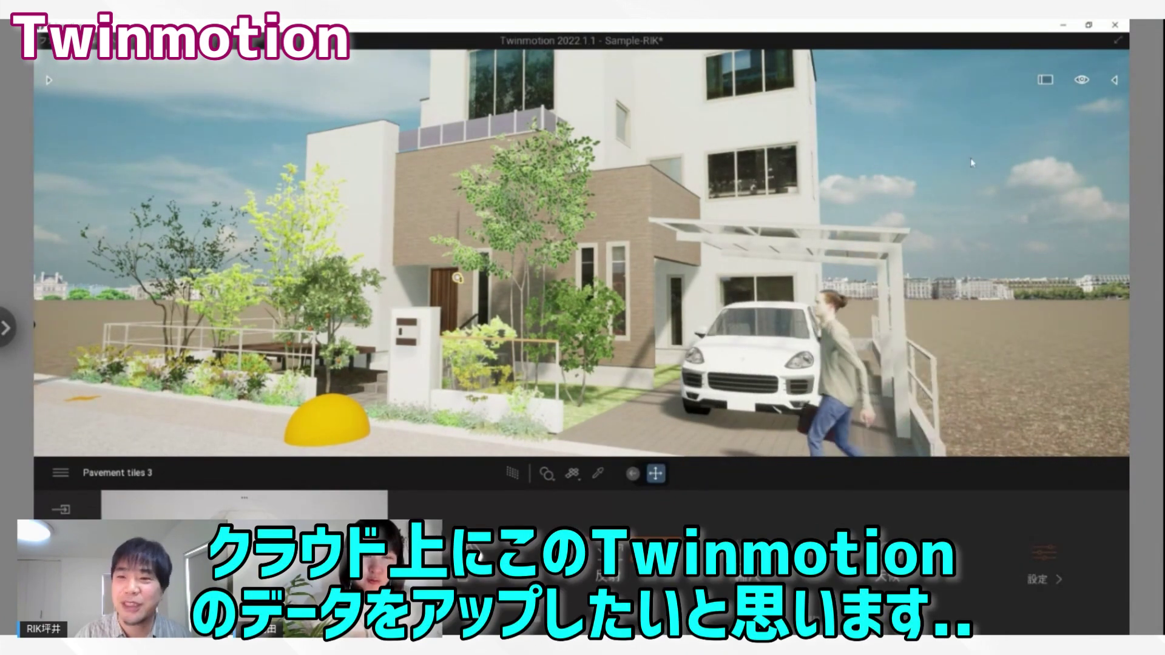
Turn on the ナビゲーションを表示 navigation overlay from the viewport display menu
{"action": "left_click", "coordinate": [1085, 84]}
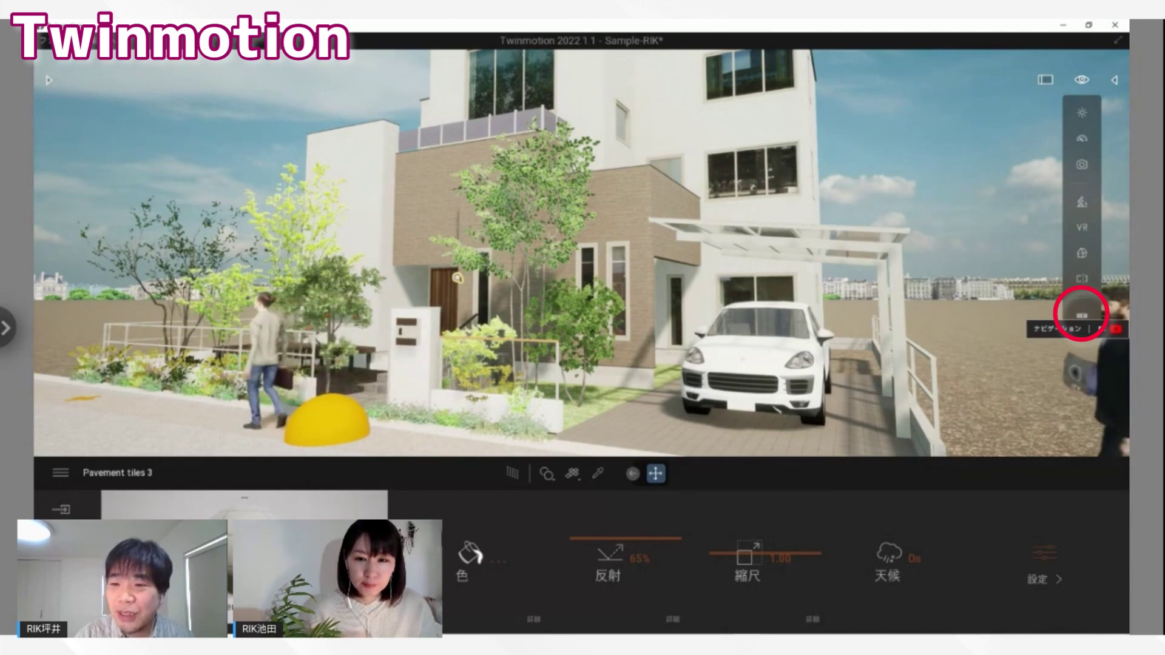
{"action": "left_click", "coordinate": [1083, 313]}
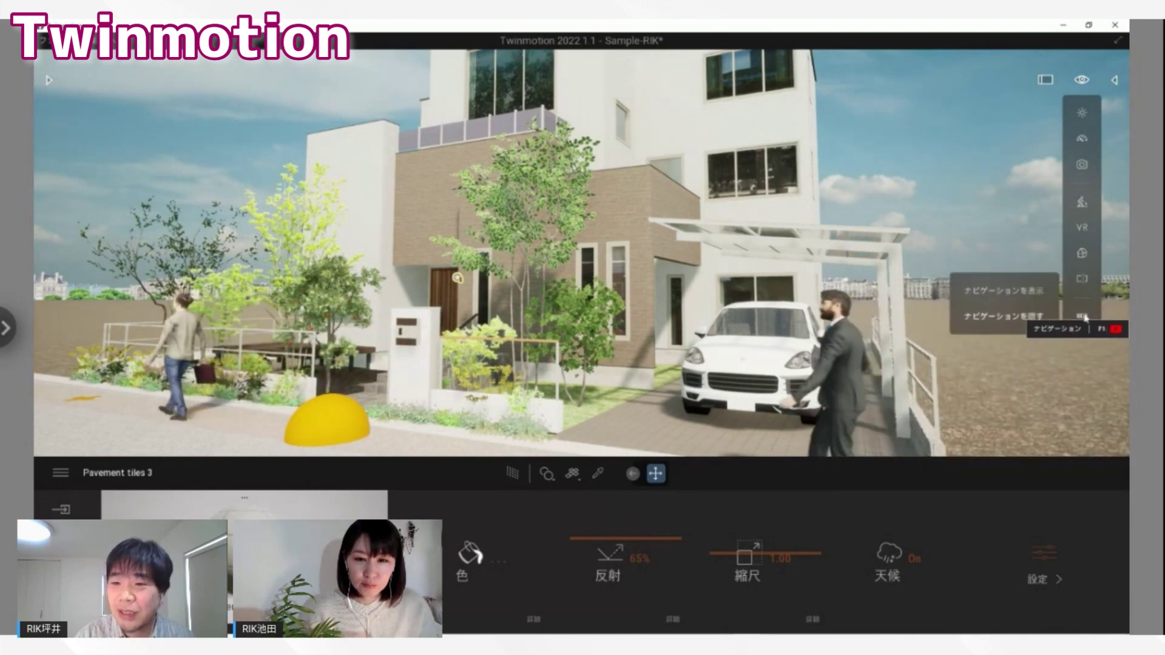
{"action": "left_click", "coordinate": [1002, 291]}
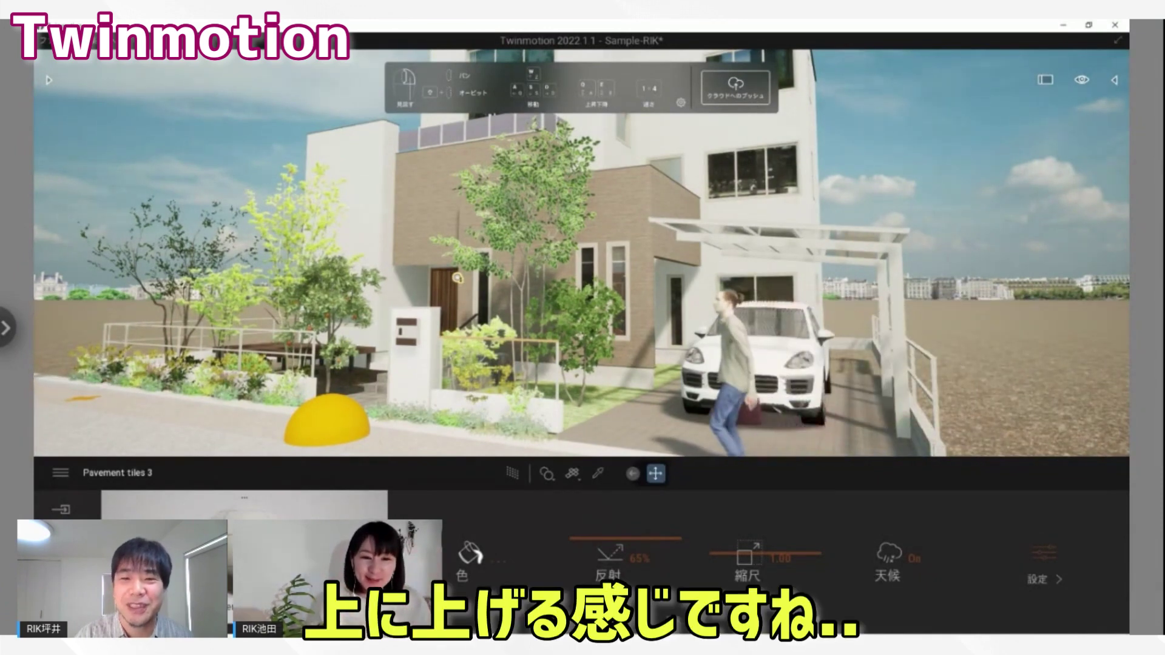
Push the Sample-RIK project to Twinmotion Cloud and wait for エクスポート完了
{"action": "left_click", "coordinate": [754, 98]}
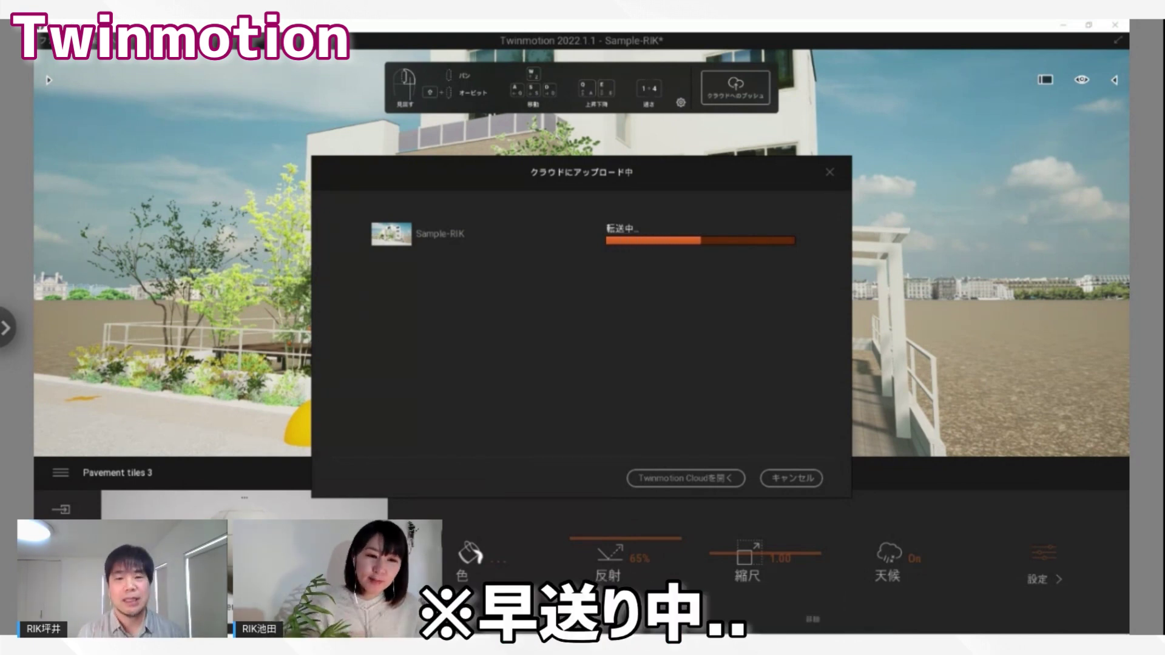
Open Twinmotion Cloud in Edge from the upload dialog to see the Sample-RIK entry
{"action": "left_click", "coordinate": [707, 480]}
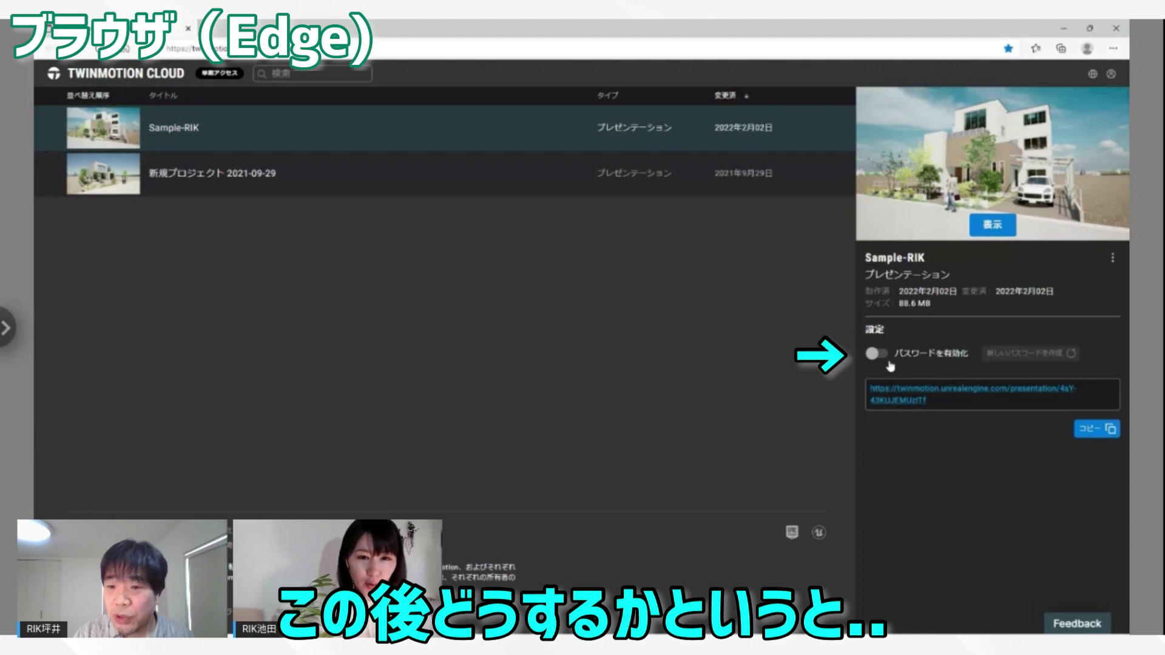
{"action": "left_click", "coordinate": [882, 358]}
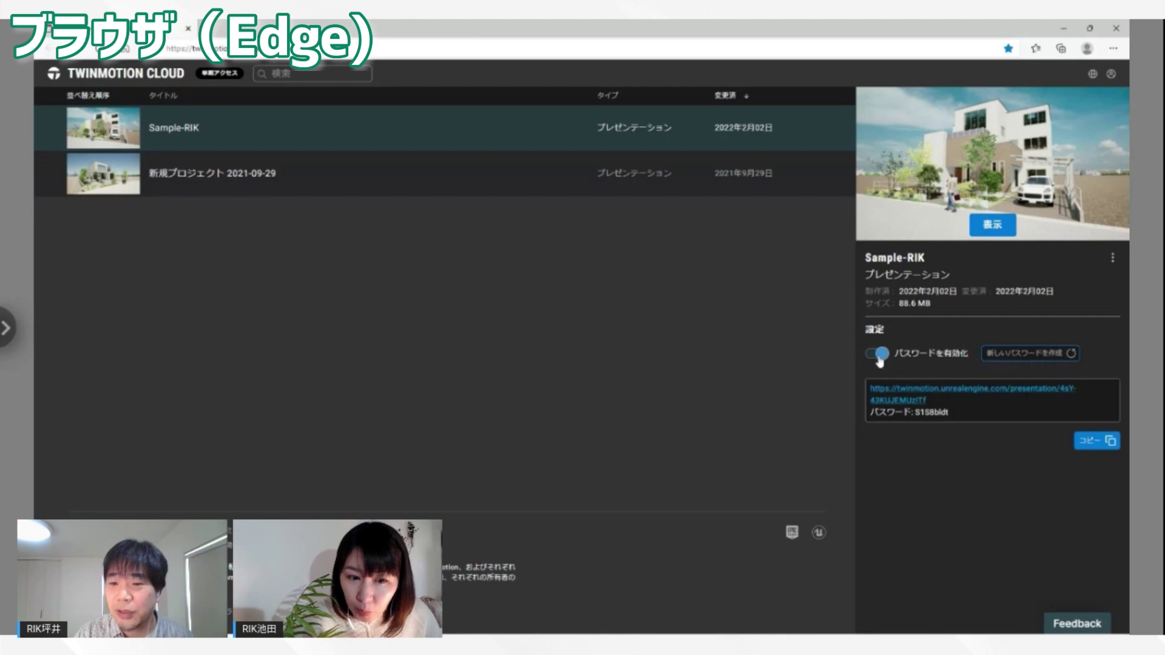
{"action": "left_click", "coordinate": [878, 357]}
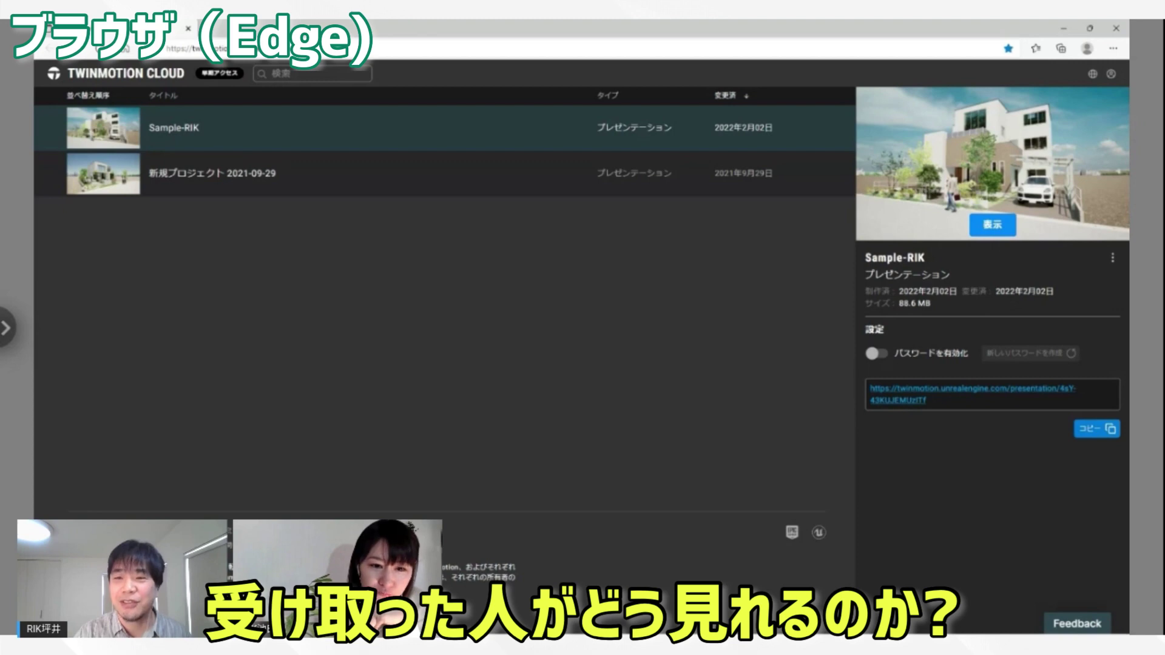
View Sample-RIK in the browser and page through the keyboard and mouse navigation help
{"action": "left_click", "coordinate": [993, 226]}
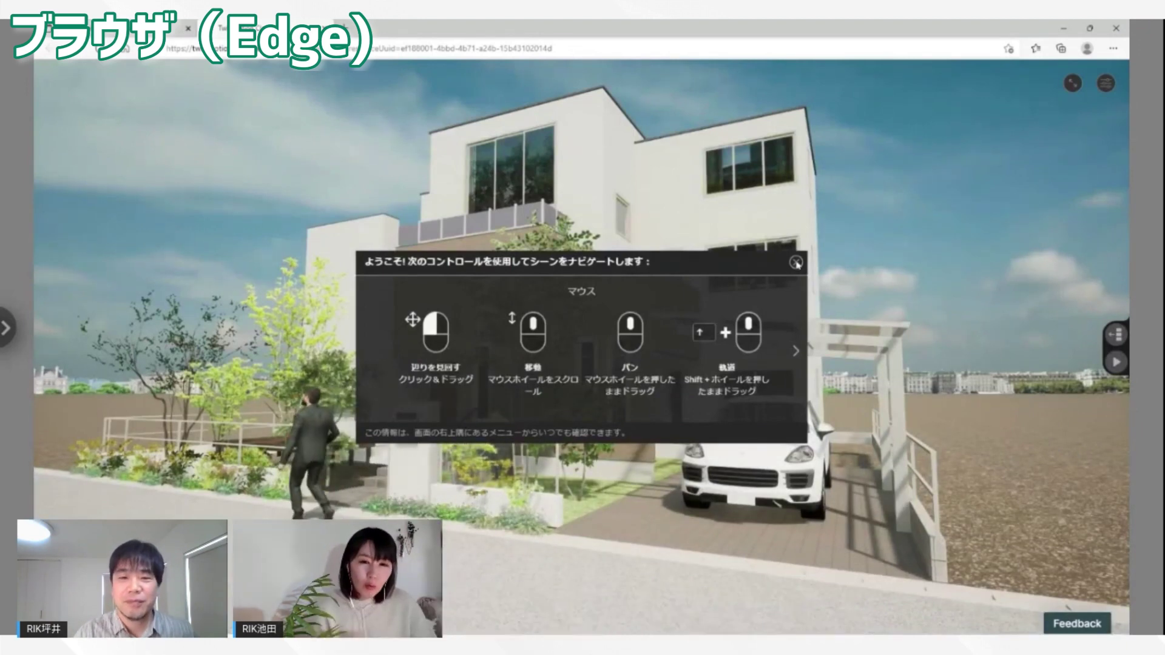
{"action": "left_click", "coordinate": [795, 354]}
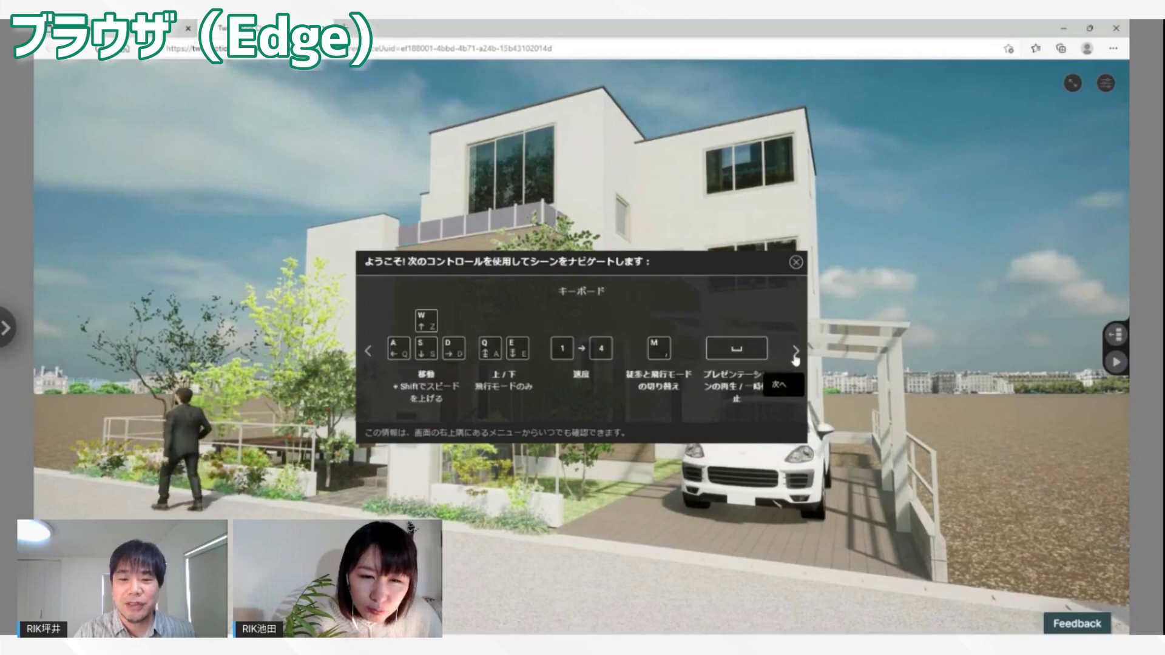
{"action": "left_click", "coordinate": [367, 357]}
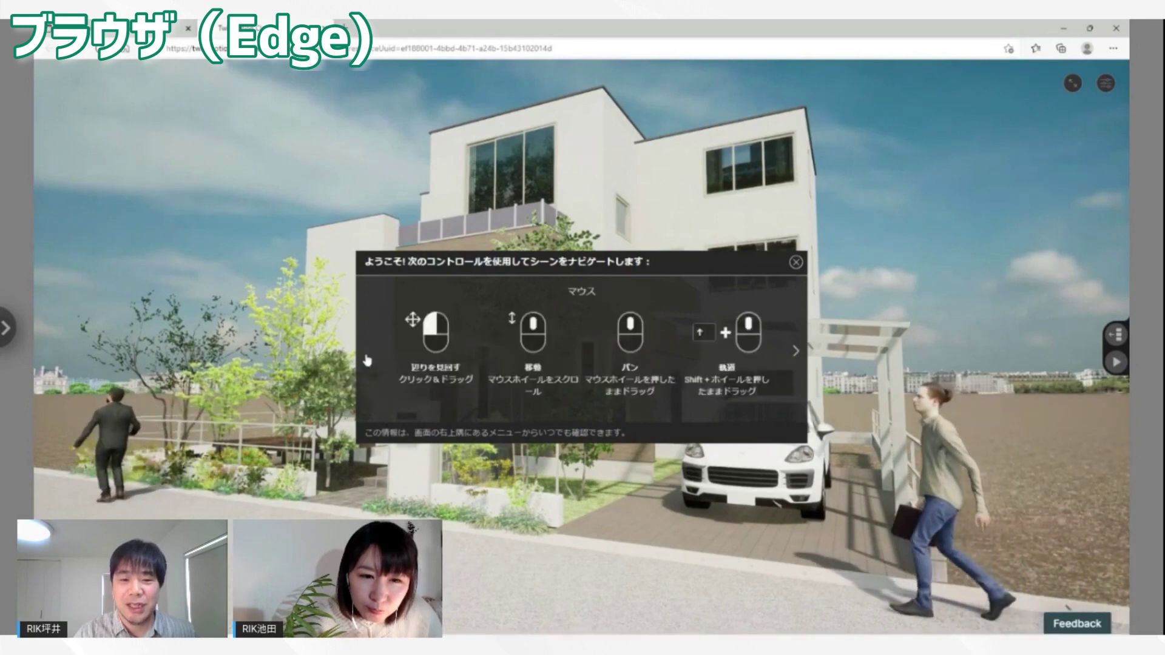
{"action": "left_click", "coordinate": [796, 263]}
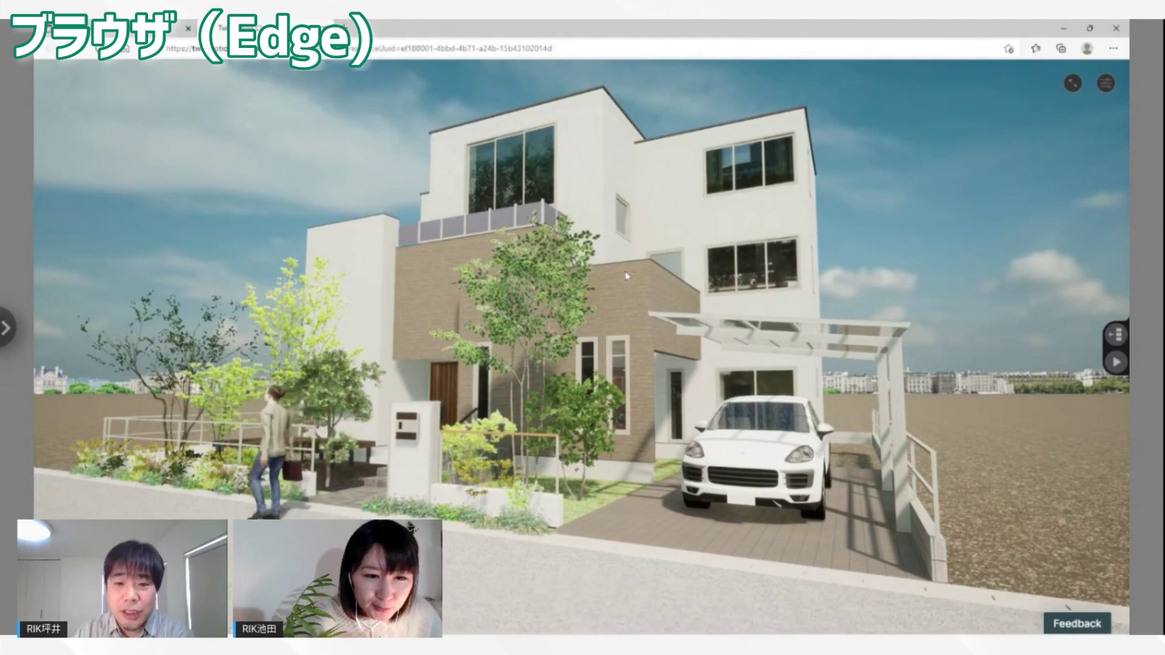
{"action": "scroll", "coordinate": [626, 276], "scroll_direction": "up", "scroll_amount": 5}
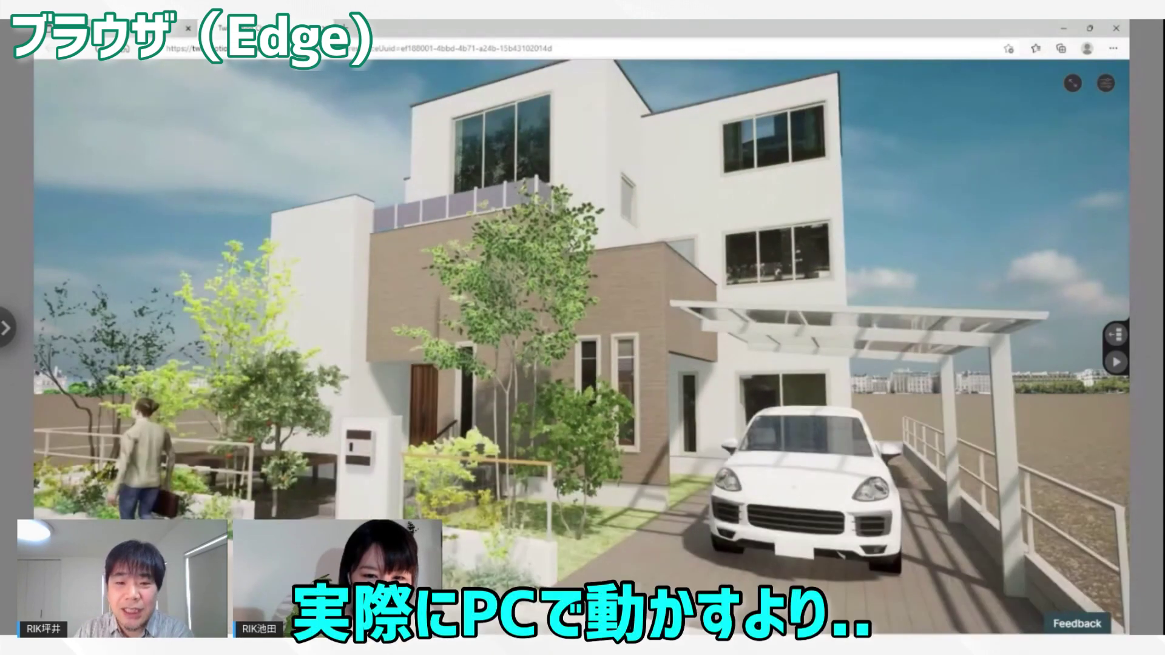
{"action": "scroll", "coordinate": [582, 346], "scroll_direction": "down", "scroll_amount": 5}
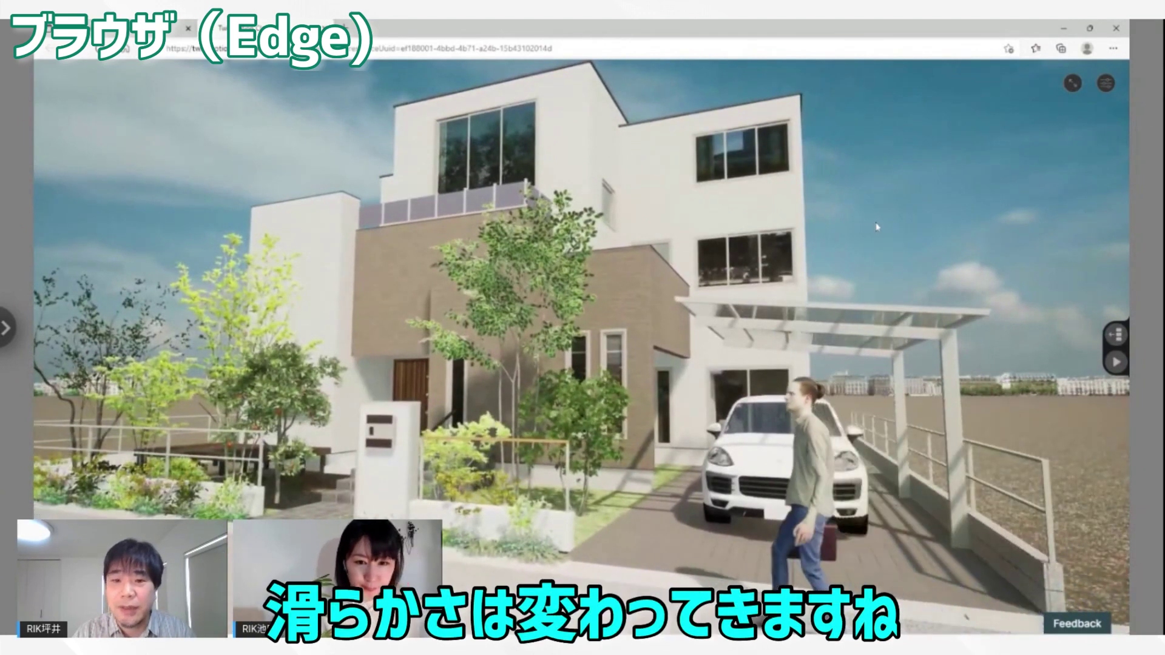
Preview the plaster, outlined-shaded and metal rendering modes, then restore デフォルト
{"action": "left_click", "coordinate": [1105, 84]}
{"action": "scroll", "coordinate": [994, 271], "scroll_direction": "up", "scroll_amount": 3}
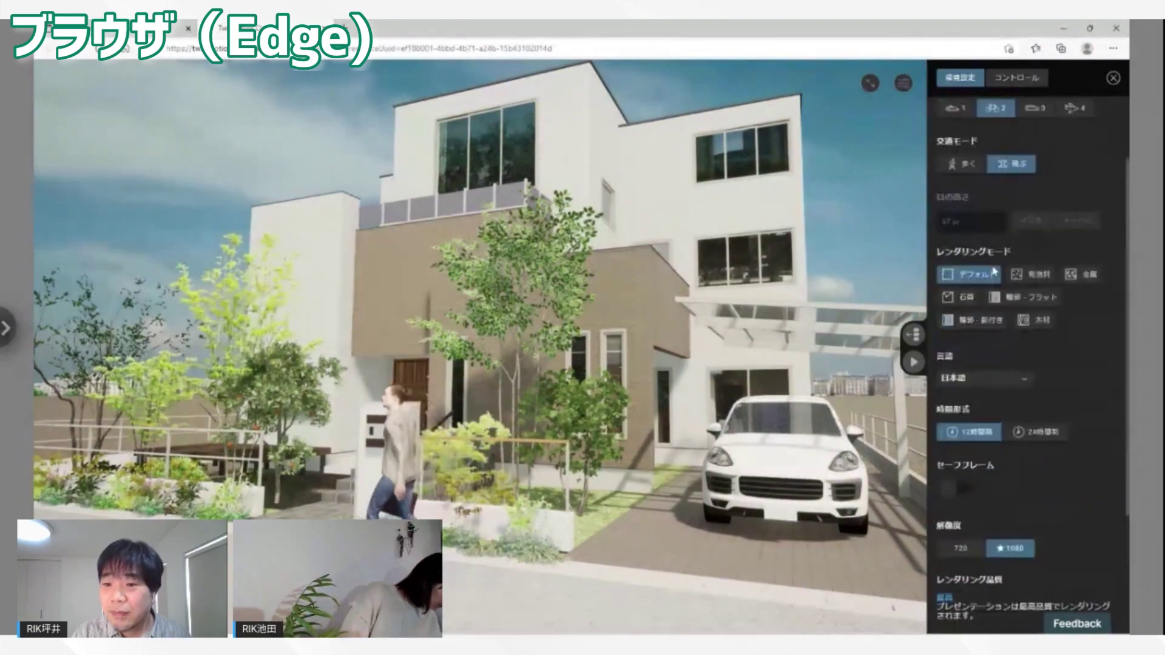
{"action": "scroll", "coordinate": [994, 272], "scroll_direction": "down", "scroll_amount": 2}
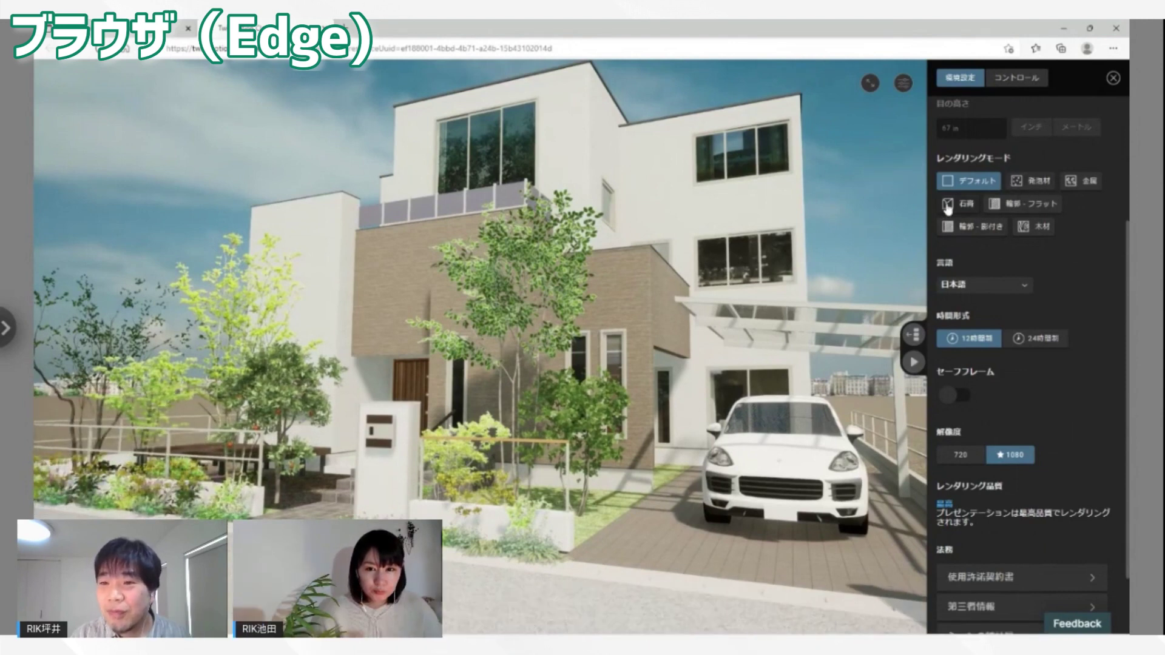
{"action": "left_click", "coordinate": [946, 207]}
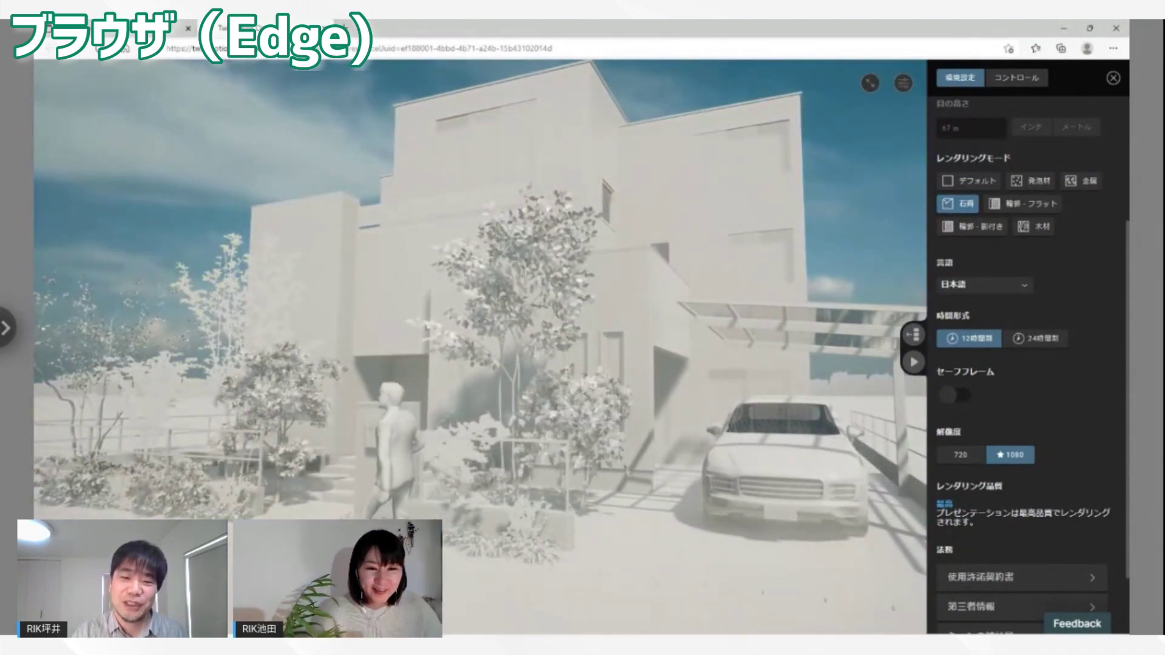
{"action": "left_click", "coordinate": [998, 229]}
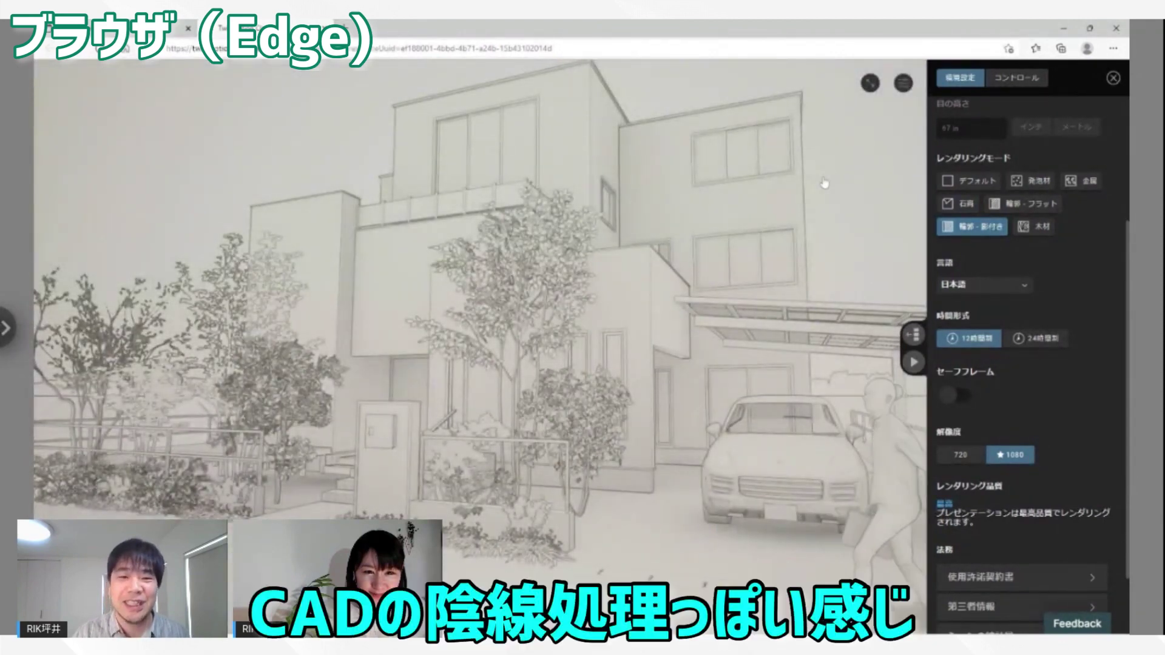
{"action": "left_click", "coordinate": [1084, 183]}
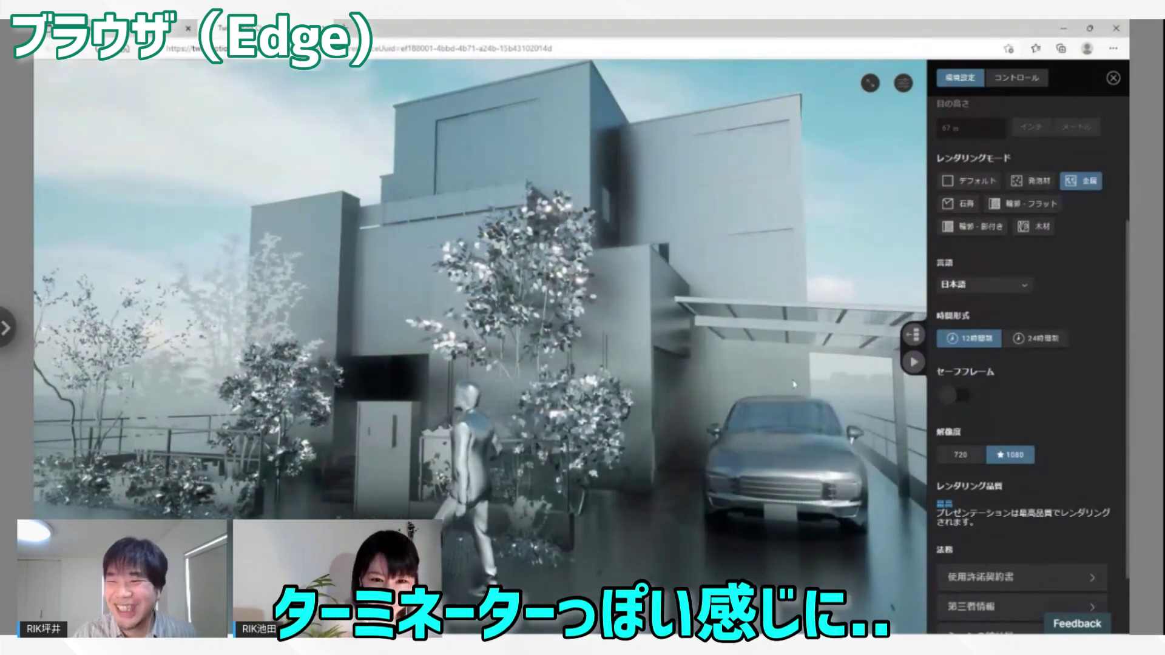
{"action": "left_click", "coordinate": [974, 182]}
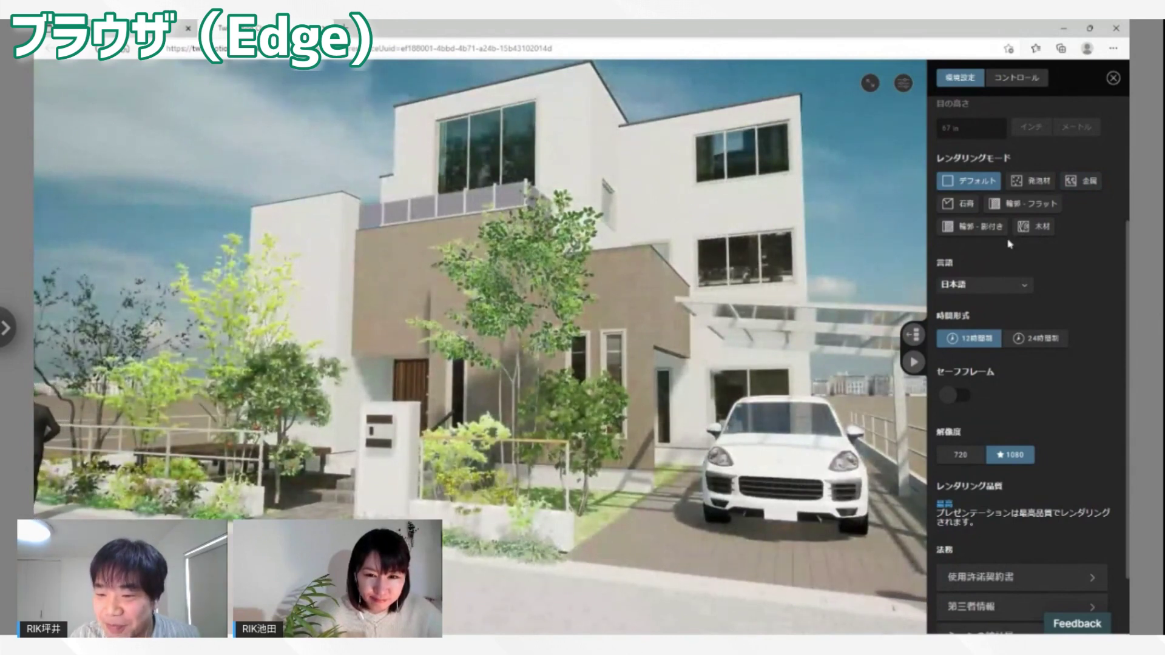
Scroll the settings panel, then move the camera forward toward the front of the house
{"action": "scroll", "coordinate": [1009, 243], "scroll_direction": "down", "scroll_amount": 2}
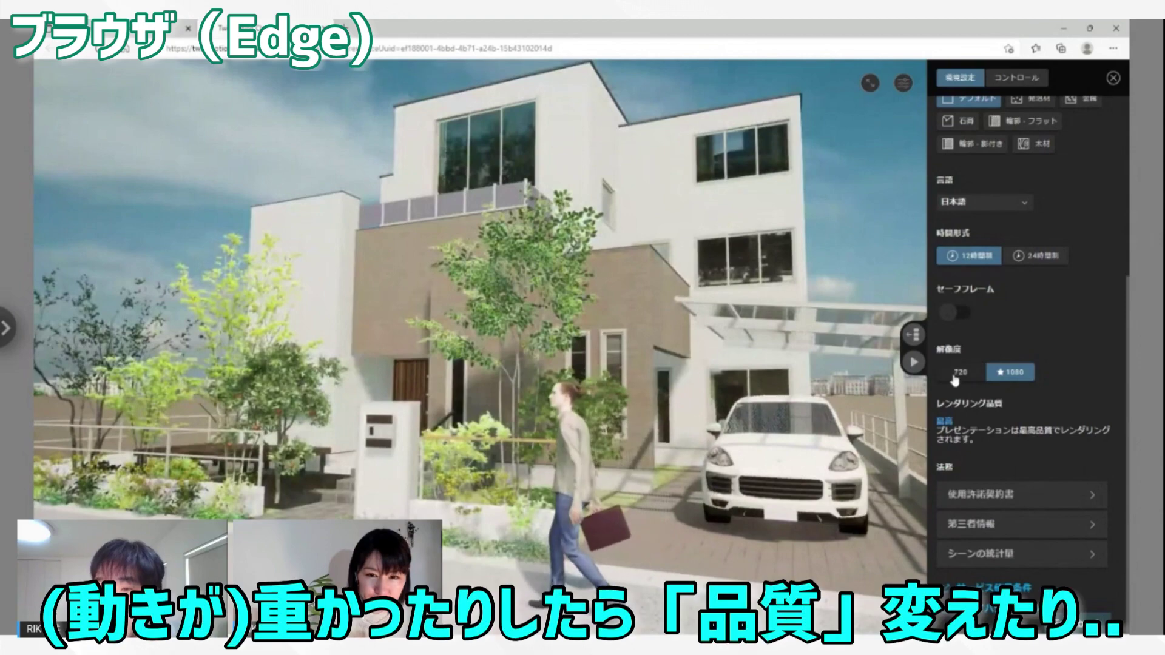
{"action": "scroll", "coordinate": [981, 375], "scroll_direction": "up", "scroll_amount": 3}
{"action": "scroll", "coordinate": [981, 376], "scroll_direction": "up", "scroll_amount": 2}
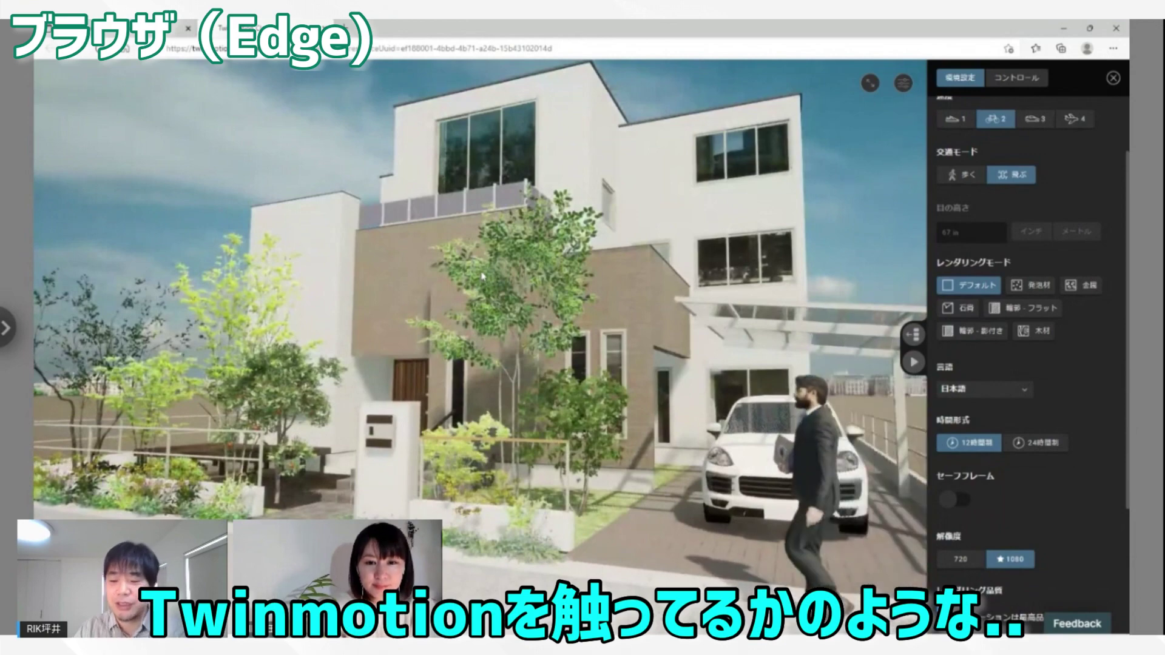
{"action": "scroll", "coordinate": [529, 325], "scroll_direction": "up", "scroll_amount": 3}
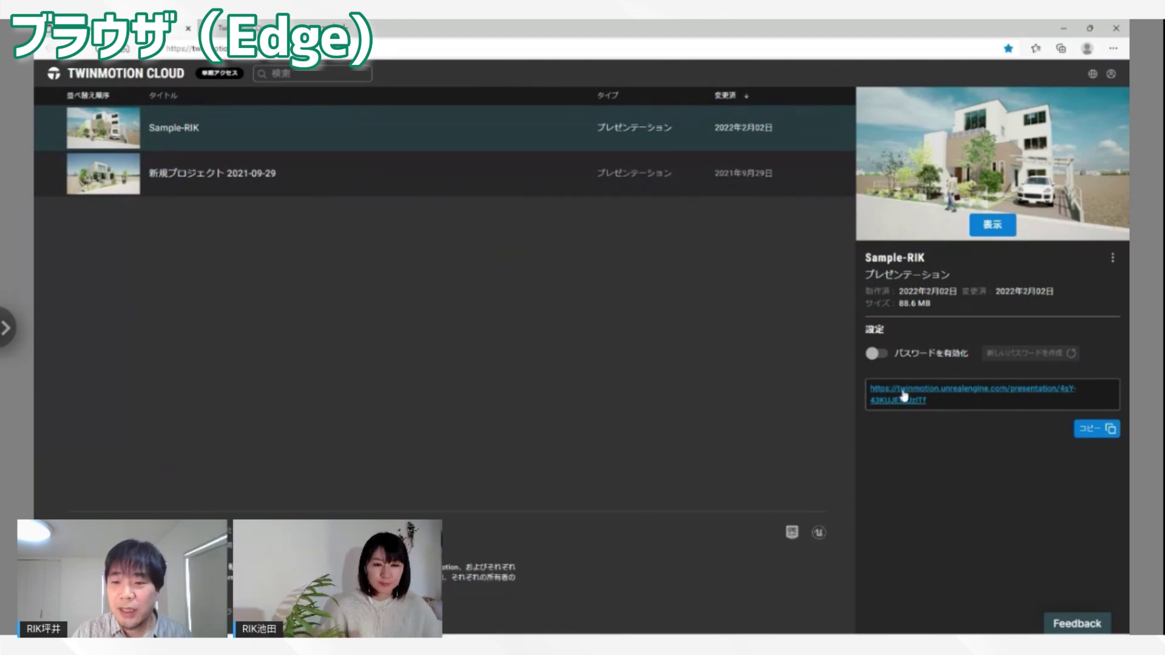
Enable パスワードを有効化 on the Sample-RIK share link and copy the link with its password
{"action": "left_click", "coordinate": [889, 357]}
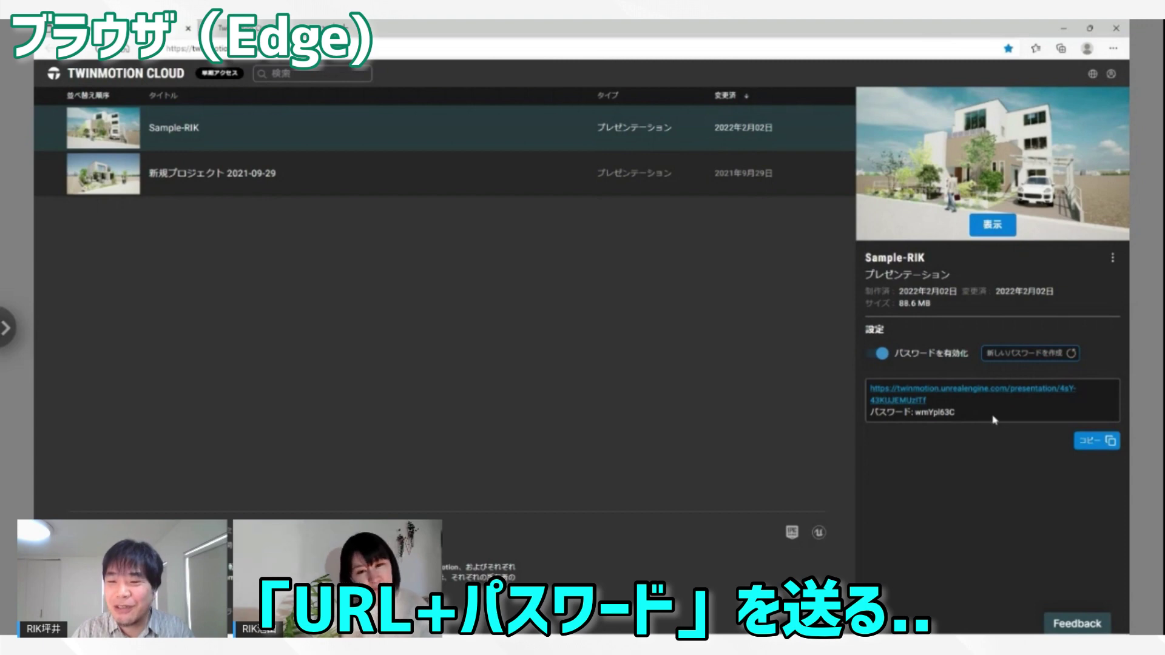
{"action": "left_click", "coordinate": [1099, 443]}
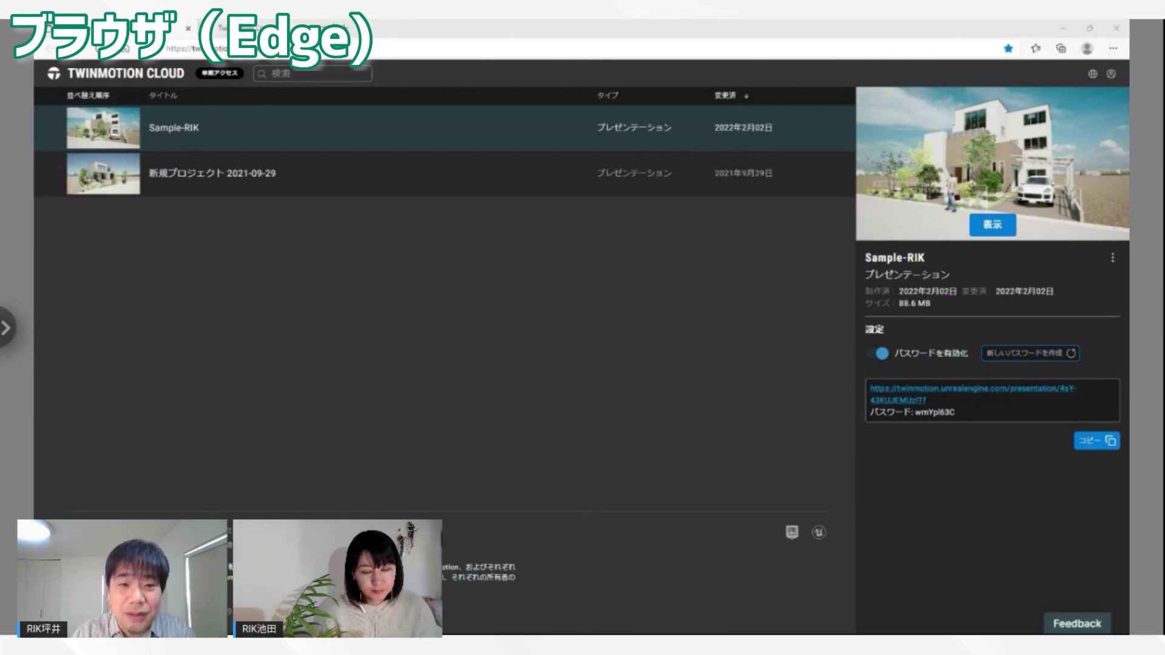
{"action": "left_click", "coordinate": [663, 623]}
Paste the share link and password into the EmEditor note, then switch back to the browser
{"action": "key", "text": "ctrl+v"}
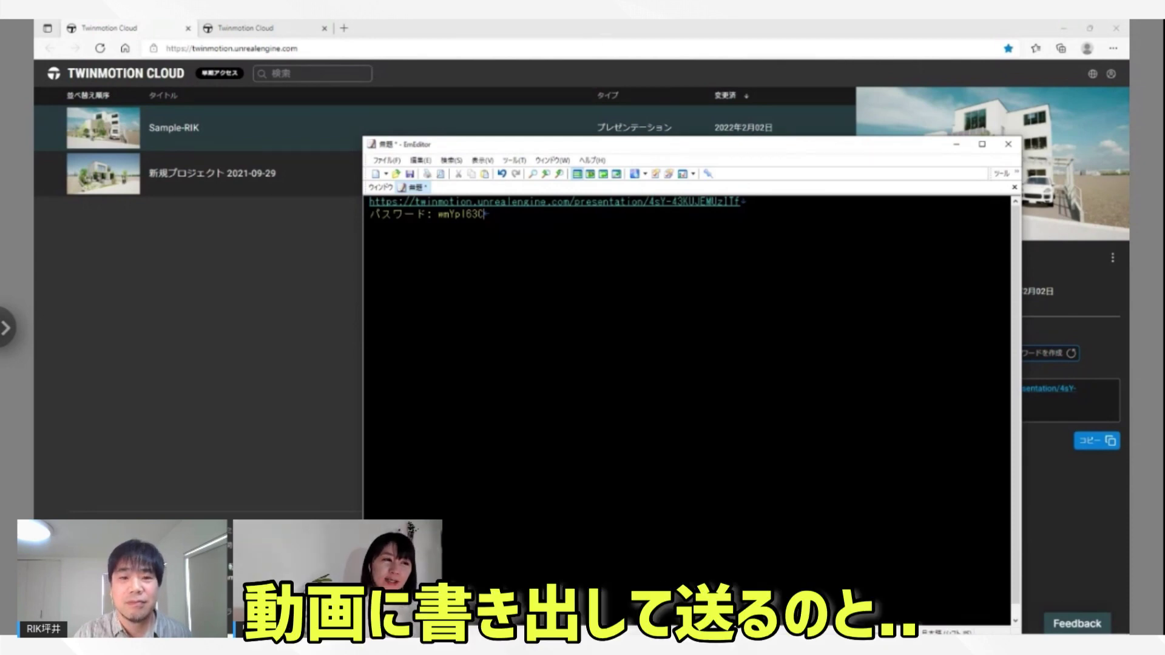
{"action": "key", "text": "alt+Tab"}
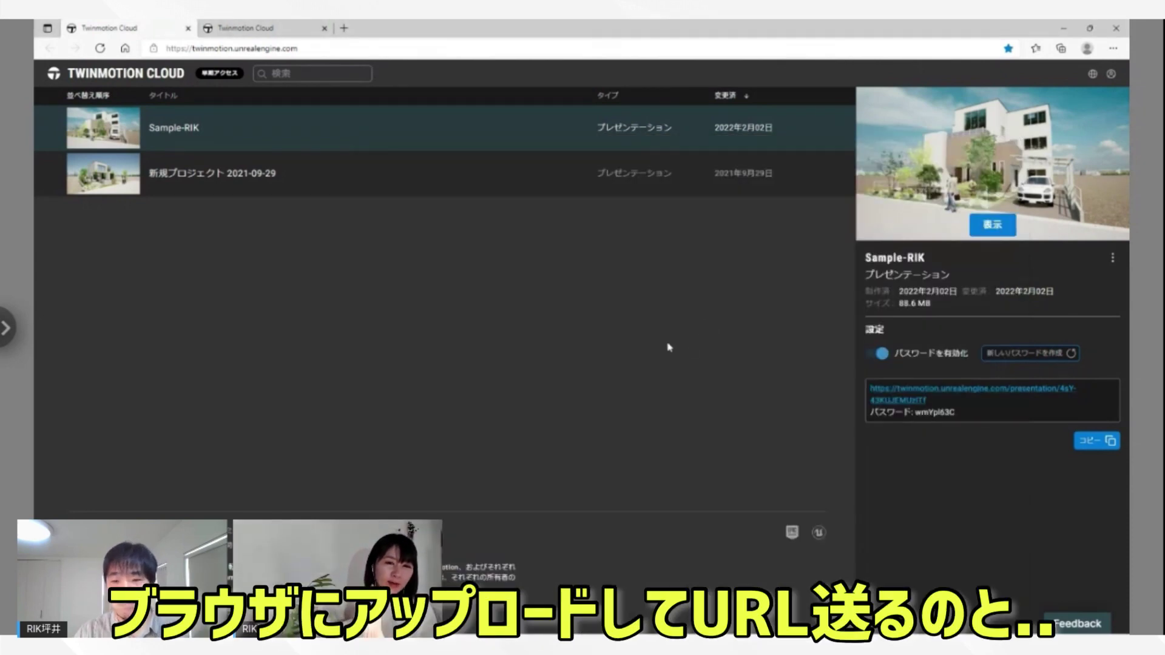